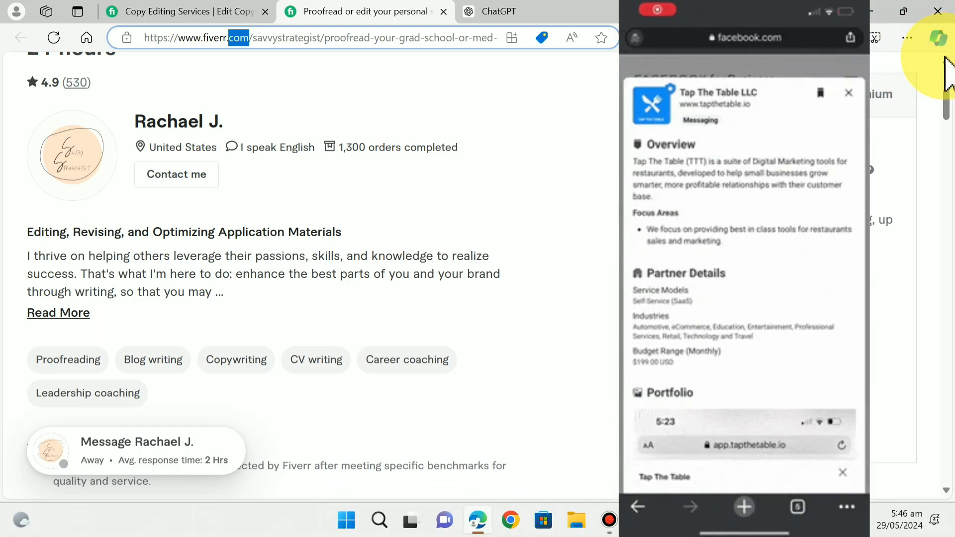
pyautogui.scroll(1, 945, 68)
pyautogui.scroll(1, 944, 68)
pyautogui.scroll(3, 945, 67)
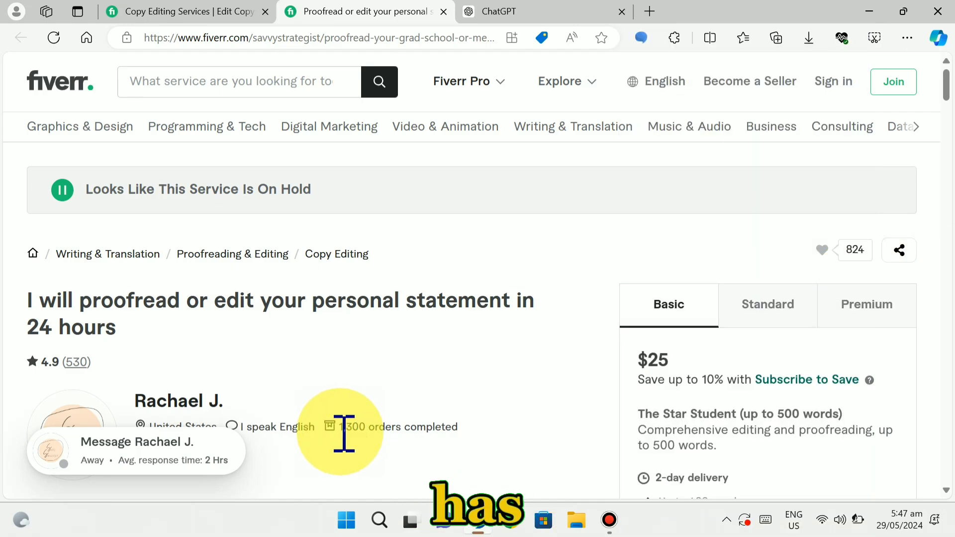
pyautogui.doubleClick(343, 432)
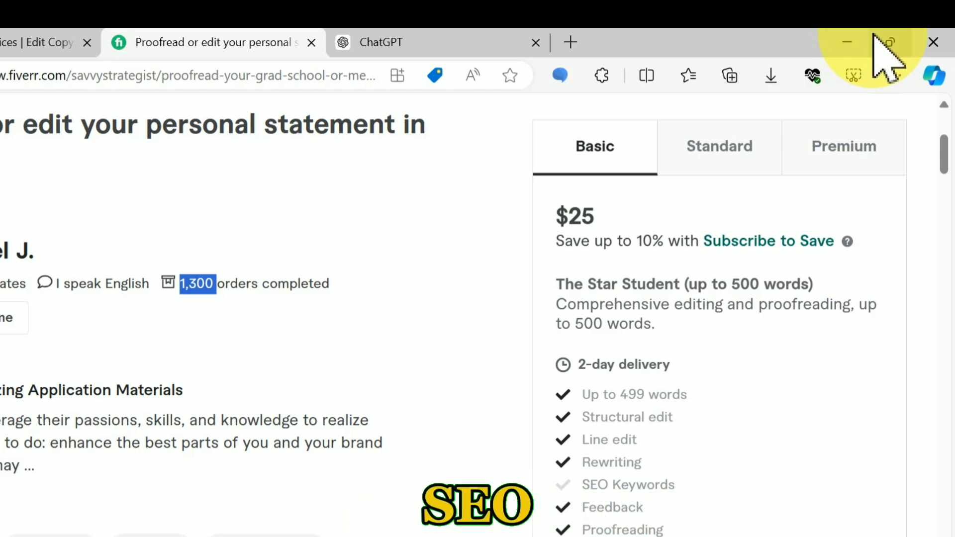
pyautogui.moveTo(903, 12)
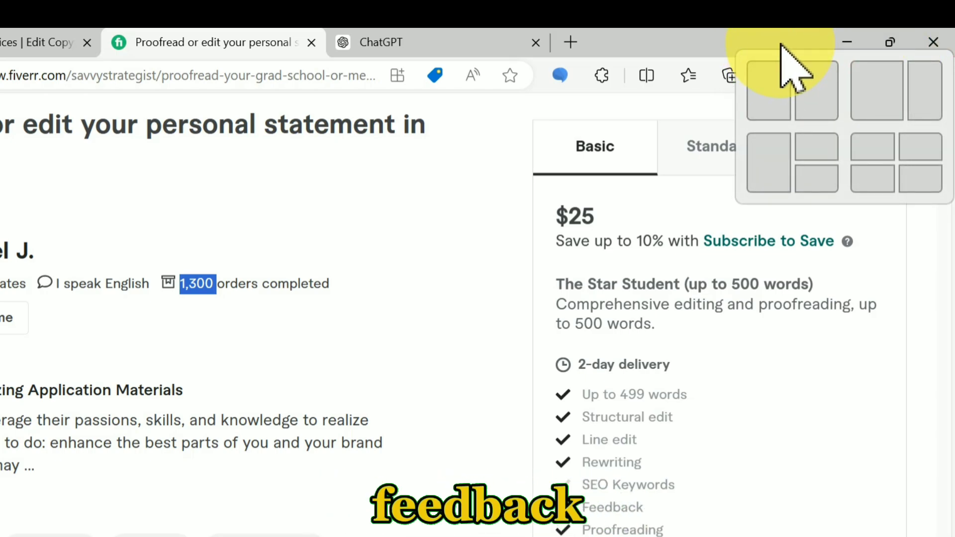
# Step: Compare Fiverr's Standard $35 and Premium $40 (1,500 words, 2-day) packages, then return to ChatGPT
pyautogui.click(700, 146)
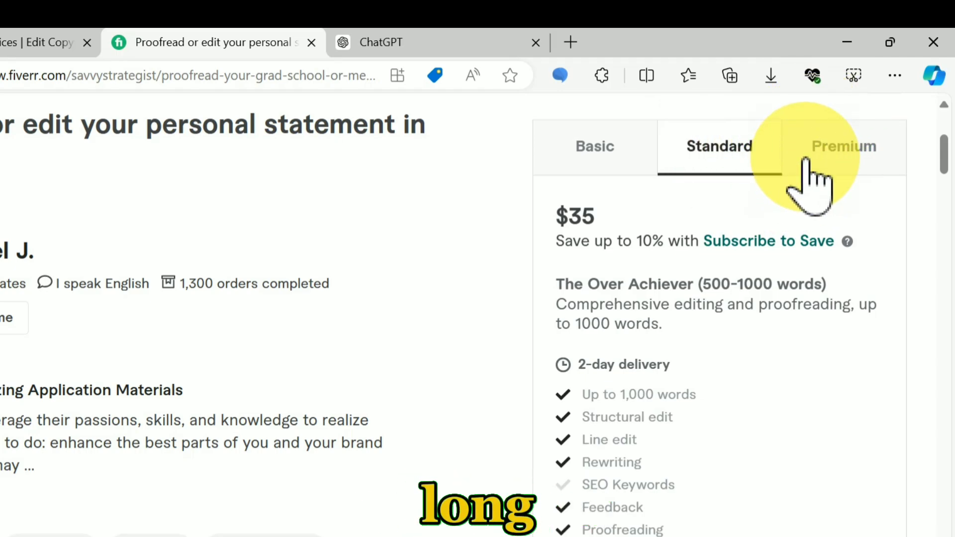
pyautogui.click(843, 150)
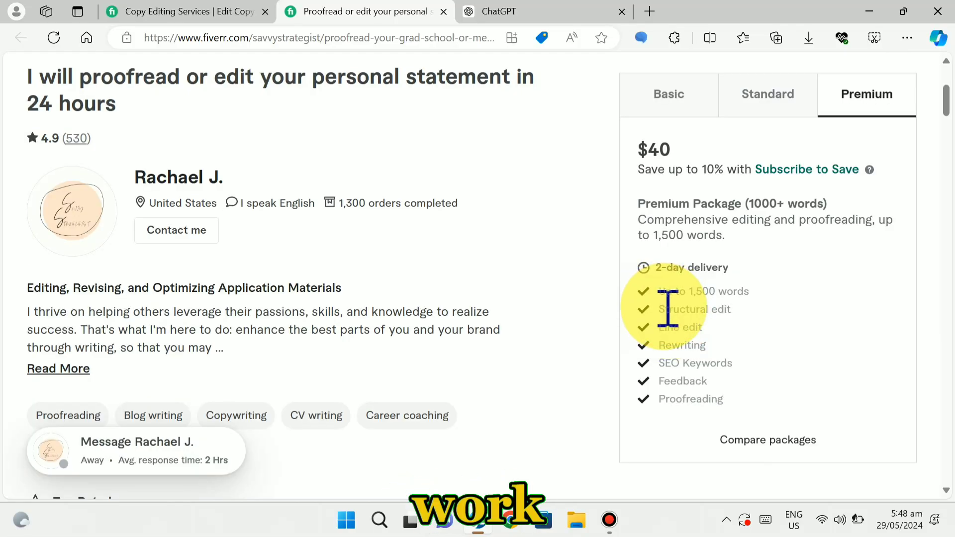
pyautogui.hotkey('ctrl', 'Tab')
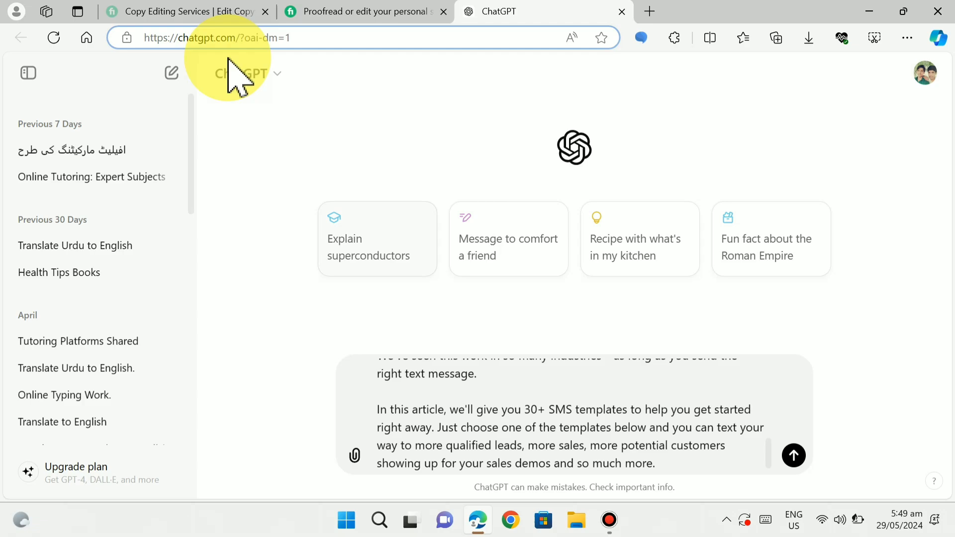
# Step: Glance at the Fiverr gig, then draft a prompt asking ChatGPT to review structure and flow for clarity
pyautogui.click(346, 14)
pyautogui.write('review the structure and flow and suggest changes for clarity and consistency.')
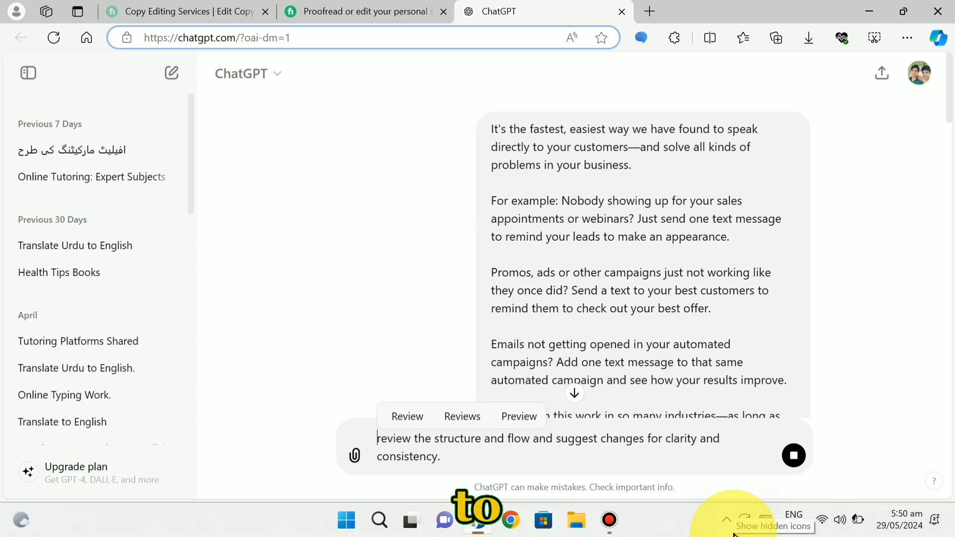
pyautogui.hotkey('ctrl', 'Tab')
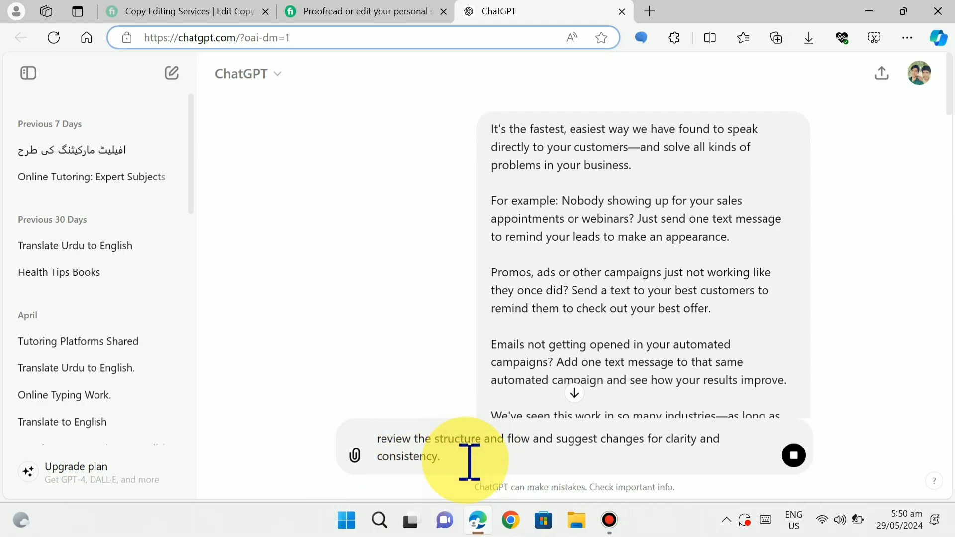
pyautogui.hotkey('shift', 'Return')
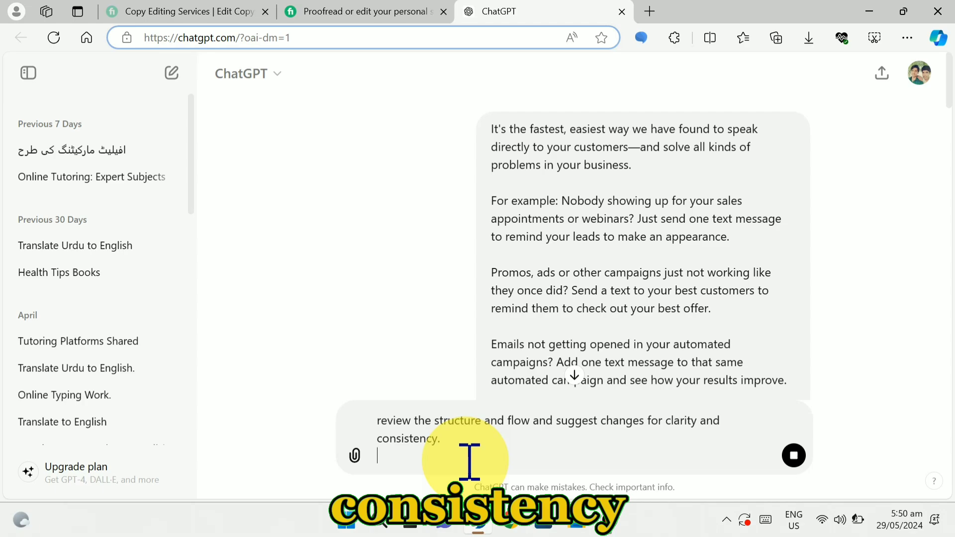
pyautogui.press('BackSpace')
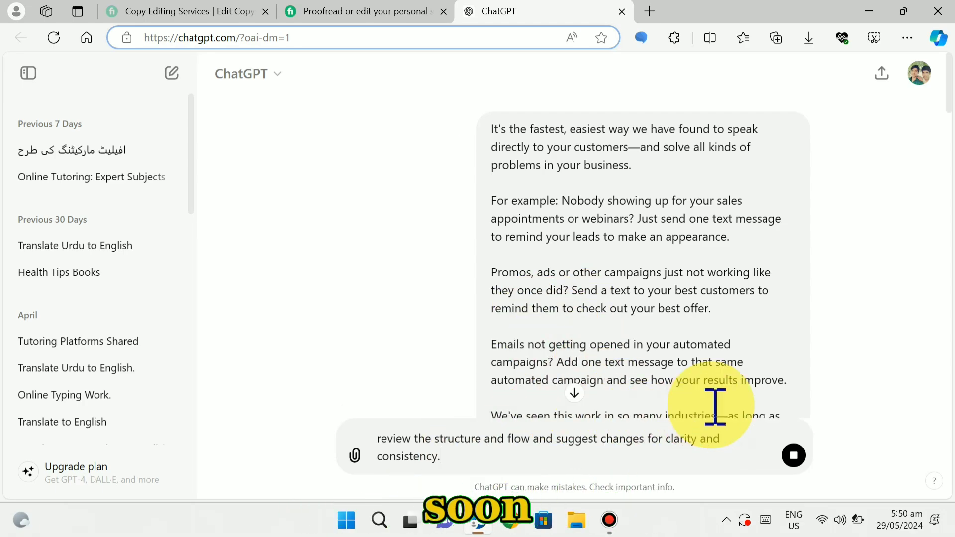
# Step: Stop the running reply, send the structure-and-flow review request, then bring up Fiverr's comparison
pyautogui.click(793, 455)
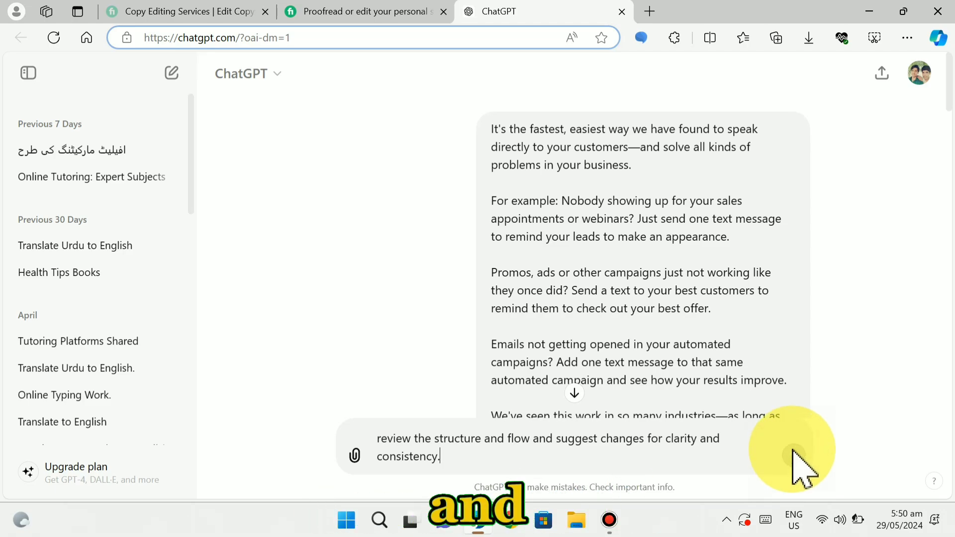
pyautogui.press('Return')
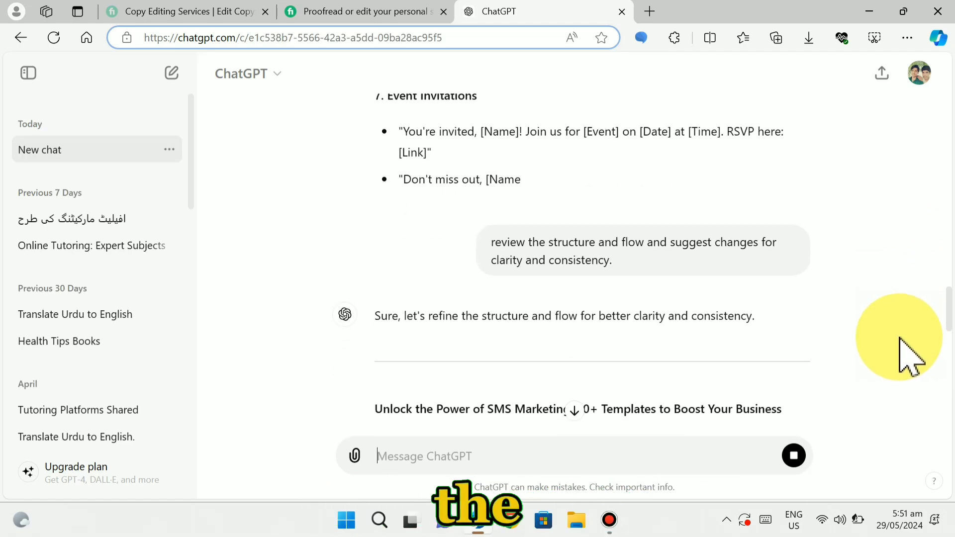
pyautogui.scroll(1, 881, 365)
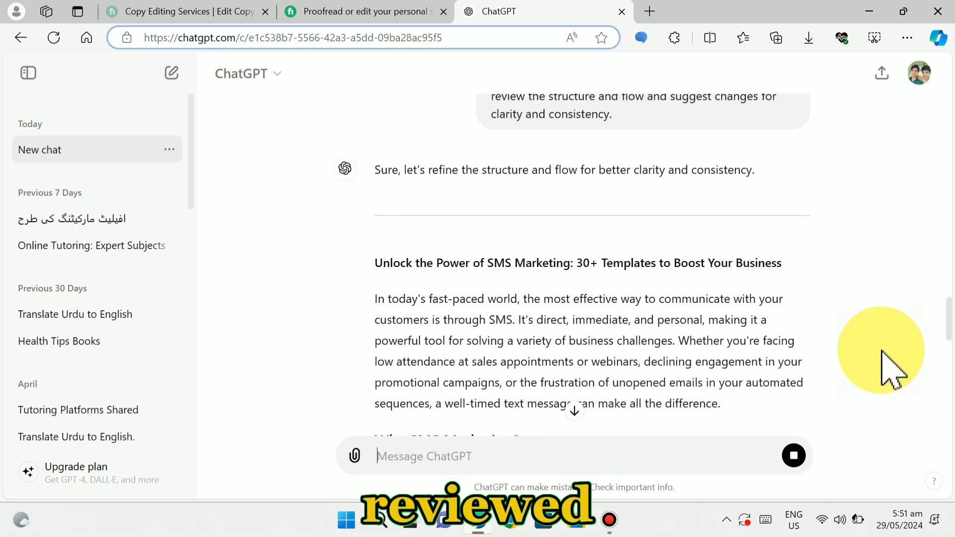
pyautogui.scroll(1, 881, 366)
pyautogui.scroll(1, 881, 366)
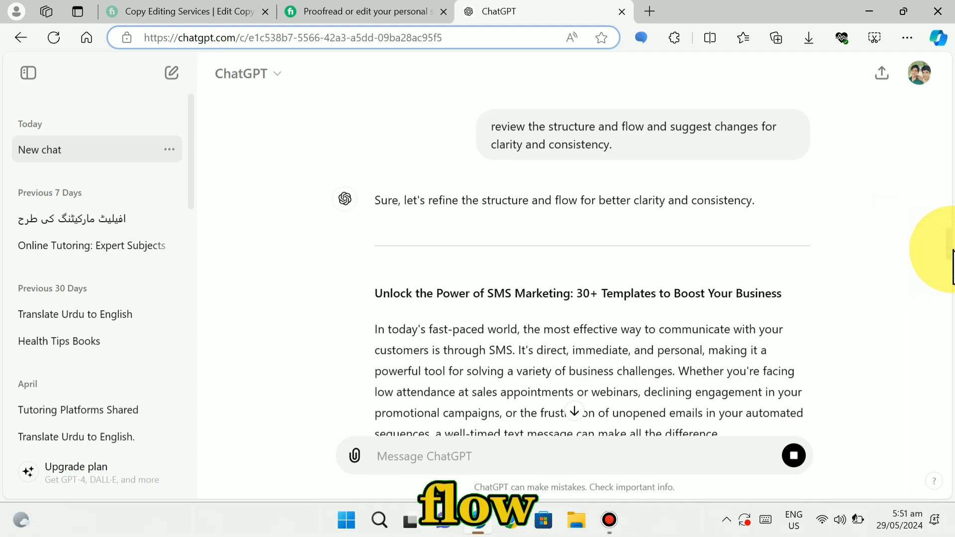
pyautogui.click(359, 11)
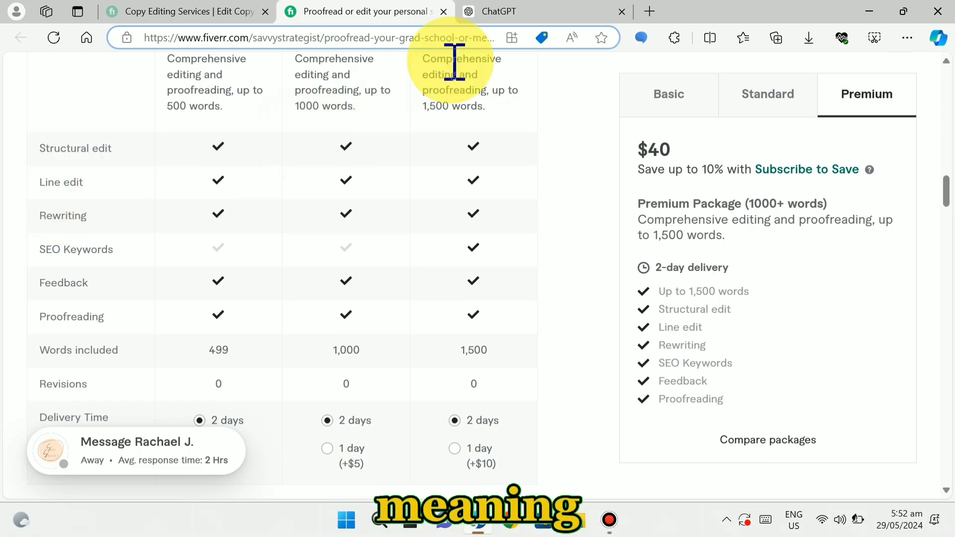
# Step: Return to ChatGPT to see the finished structure-and-flow review
pyautogui.click(475, 11)
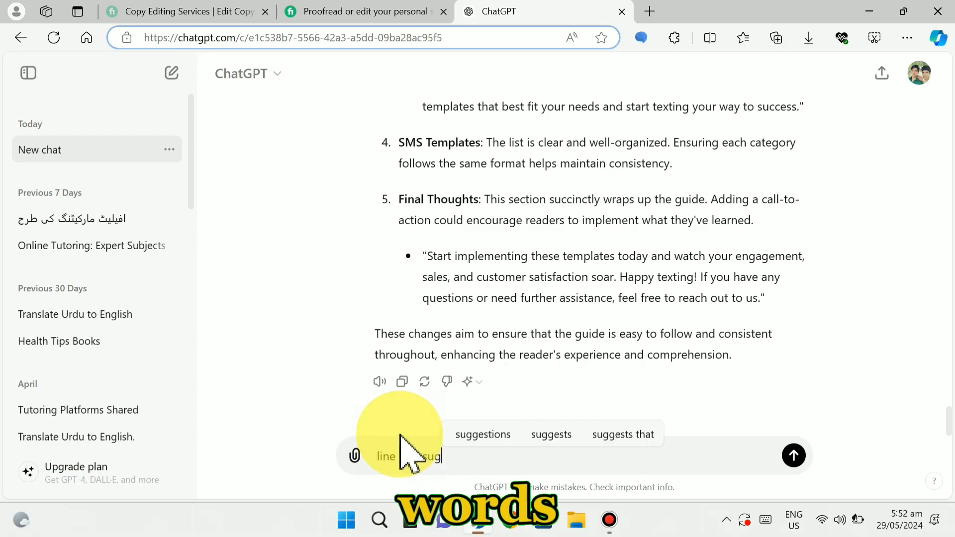
# Step: Send 'line edit suggestions' to ChatGPT, then go back to Fiverr's package comparison
pyautogui.click(483, 434)
pyautogui.press('Return')
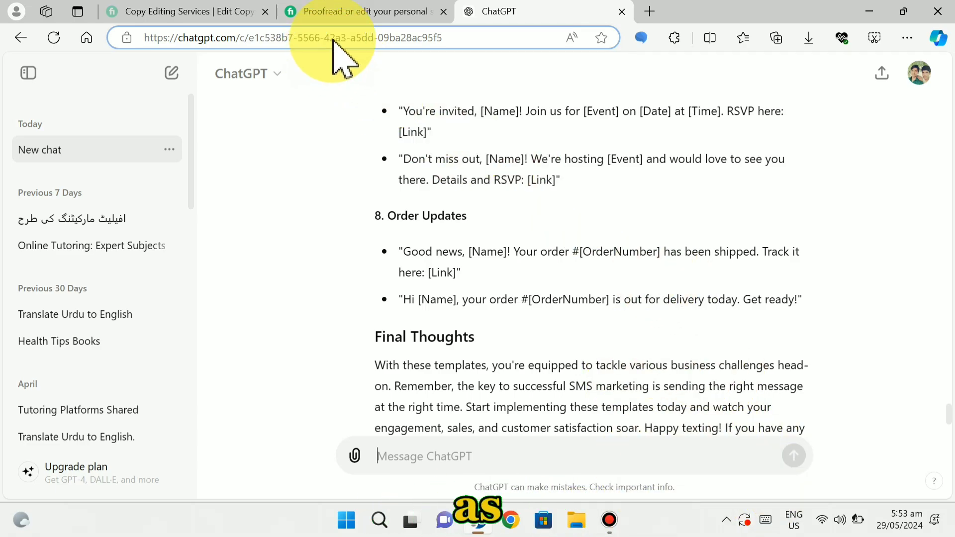
pyautogui.click(340, 13)
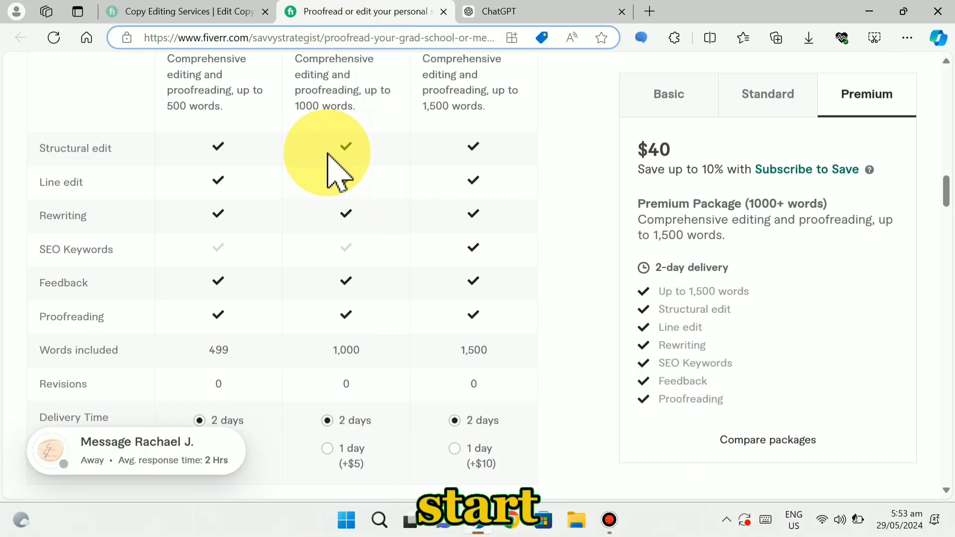